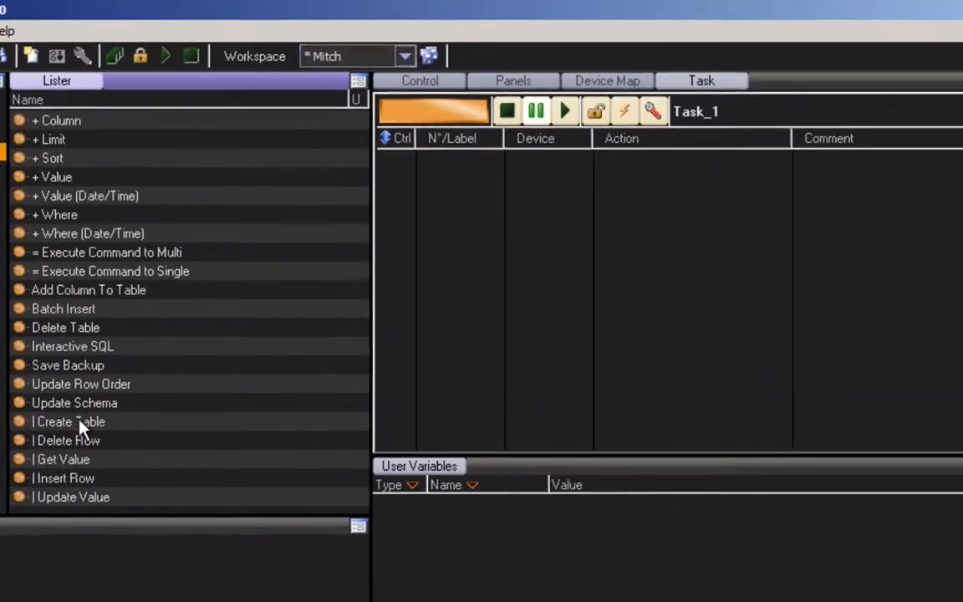
# Step: Add a Create Table cue to Task_1 with table name People and command ID 1
pyautogui.click(174, 287)
pyautogui.moveTo(67, 432); pyautogui.dragTo(580, 348)
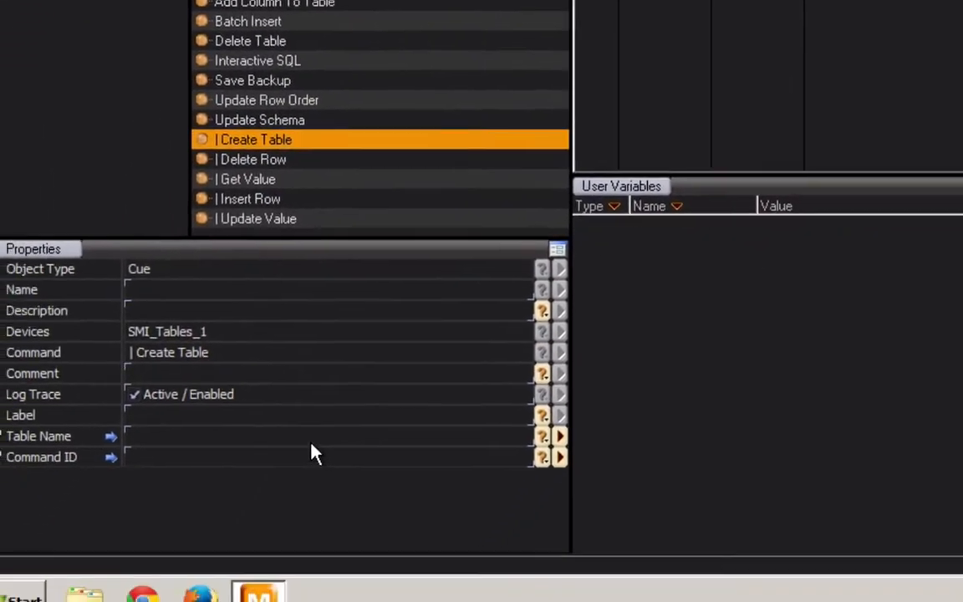
pyautogui.click(340, 410)
pyautogui.write('People')
pyautogui.click(340, 423)
pyautogui.write('1')
pyautogui.press('Return')
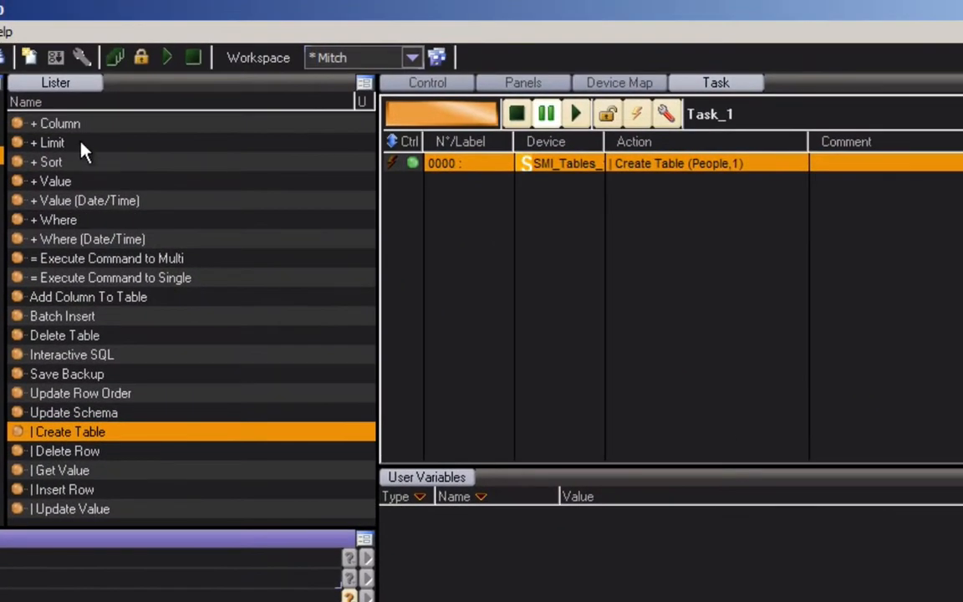
# Step: Add two + Column cues to Task_1 and give the first one the column name Name and command ID 1
pyautogui.click(67, 125)
pyautogui.moveTo(50, 125); pyautogui.dragTo(571, 258)
pyautogui.moveTo(53, 123); pyautogui.dragTo(585, 219)
pyautogui.click(651, 183)
pyautogui.click(48, 598)
pyautogui.write('Na')
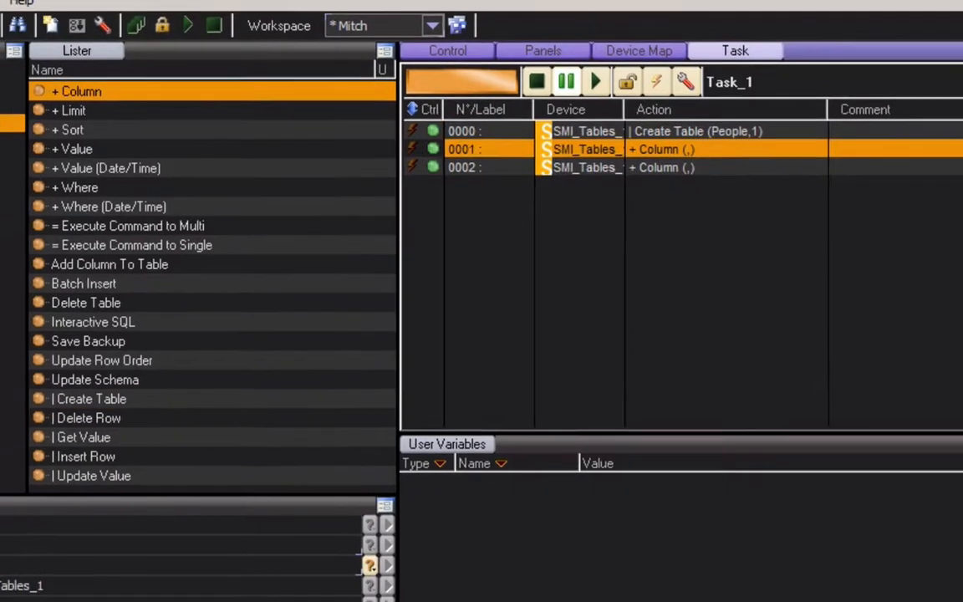
pyautogui.write('me')
pyautogui.press('Return')
pyautogui.write('1')
pyautogui.press('Return')
# Step: Set the second + Column cue's column name to Age and its command ID to 1
pyautogui.click(651, 1)
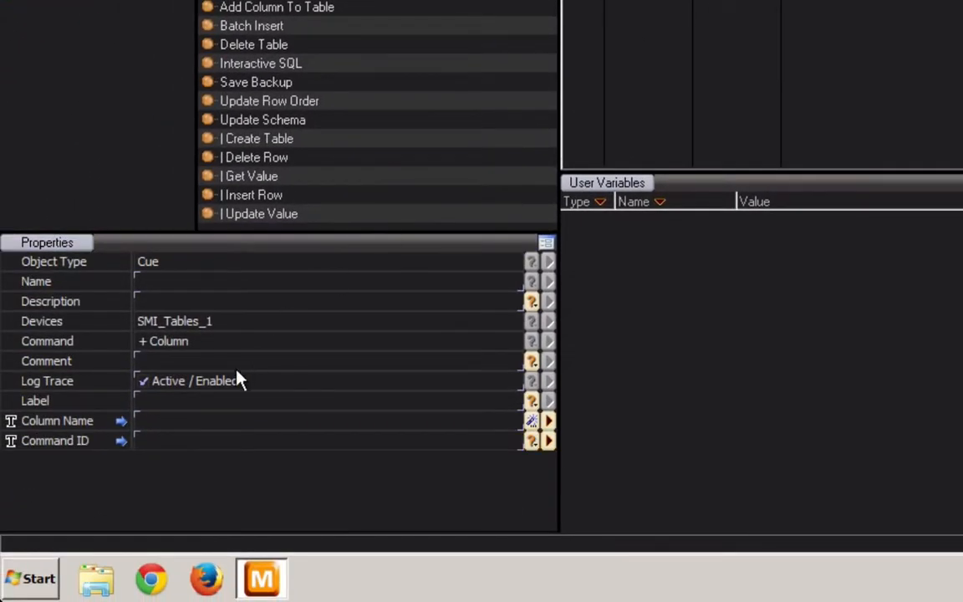
pyautogui.click(209, 425)
pyautogui.write('Age')
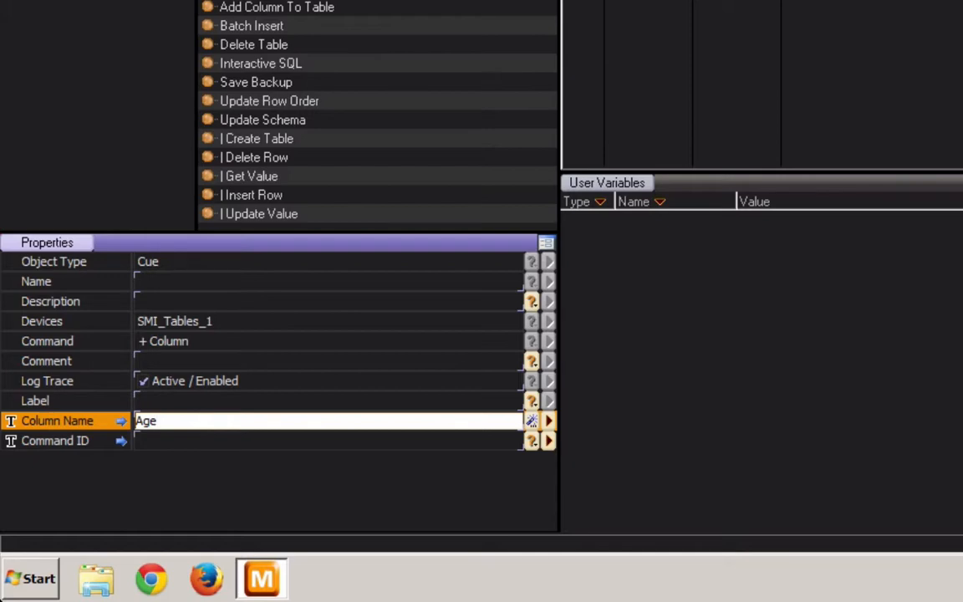
pyautogui.press('Return')
pyautogui.press('Return')
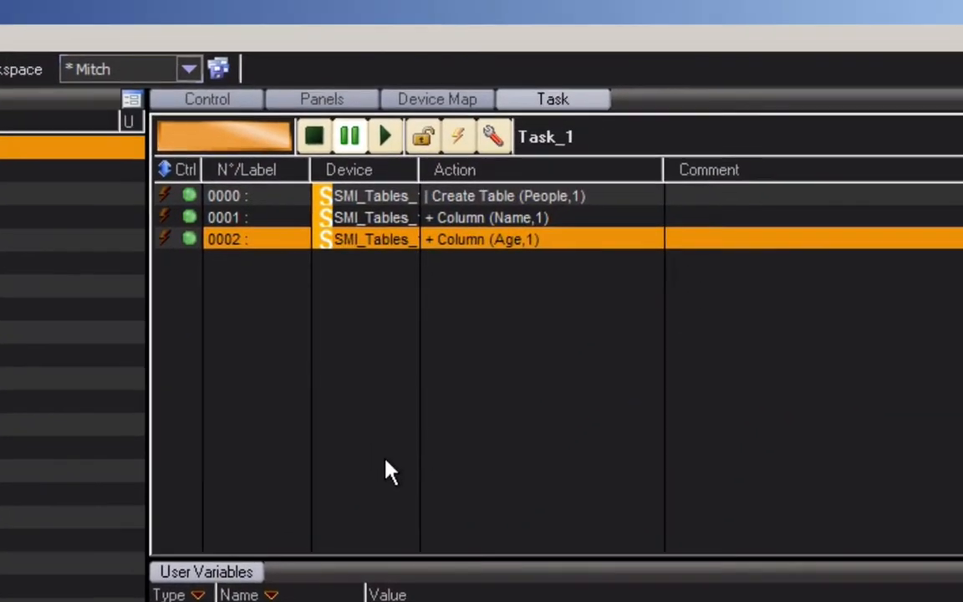
pyautogui.click(471, 456)
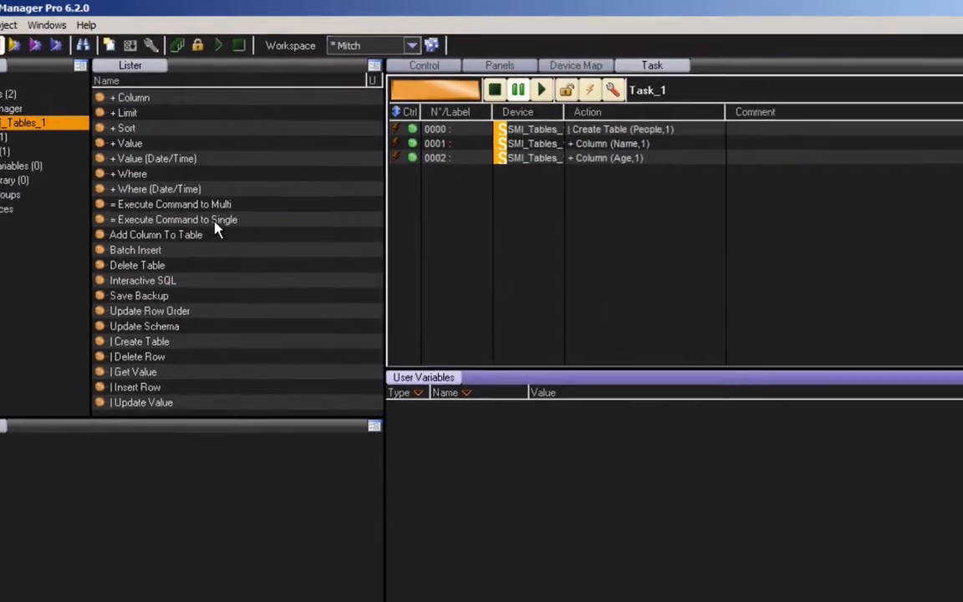
# Step: Add an Execute Command to Single cue at the end of Task_1 with command ID 1
pyautogui.moveTo(251, 185); pyautogui.dragTo(448, 188)
pyautogui.moveTo(497, 297); pyautogui.dragTo(526, 294)
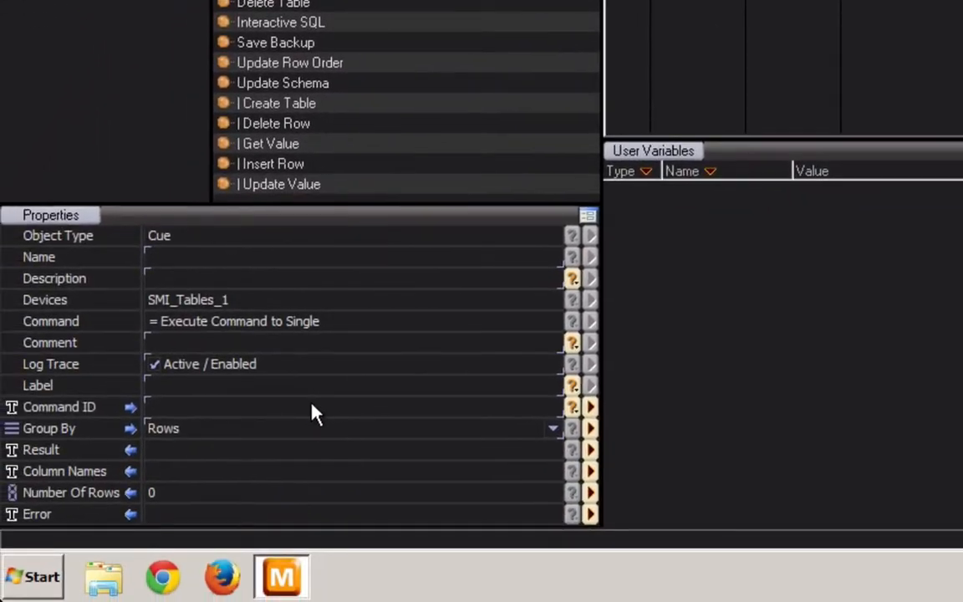
pyautogui.click(312, 407)
pyautogui.write('1')
pyautogui.press('Return')
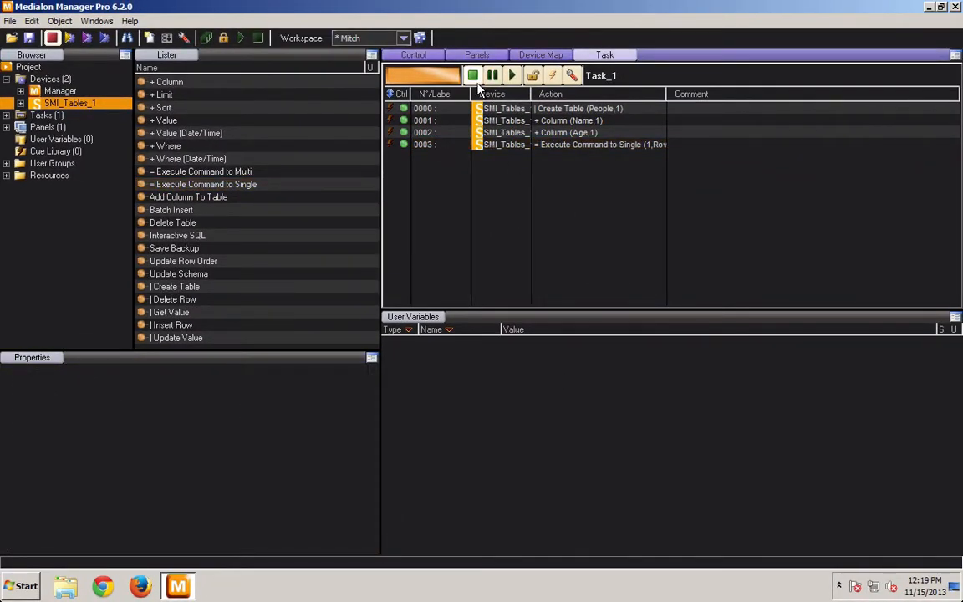
# Step: Run Task_1 to create the table and display the variables of the SMI_Tables_1 device
pyautogui.click(512, 76)
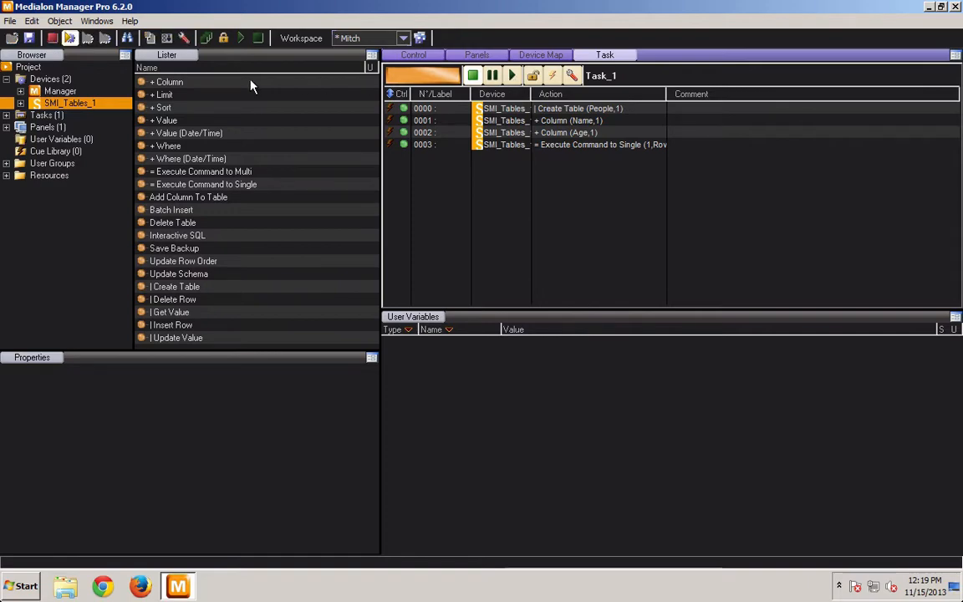
pyautogui.doubleClick(70, 103)
pyautogui.click(61, 116)
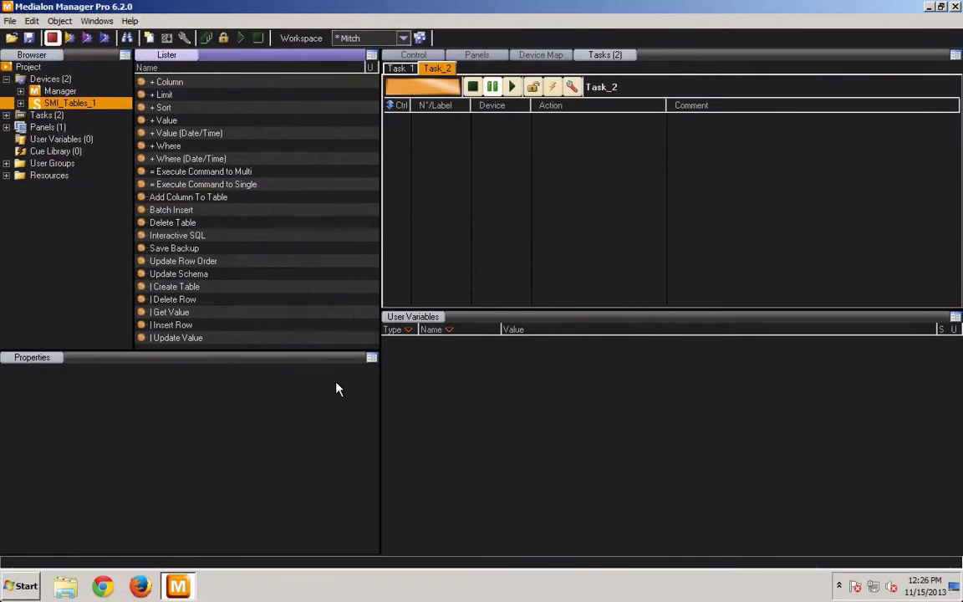
# Step: Add an Insert Row cue to Task_2 with table name People and command ID 2
pyautogui.click(163, 325)
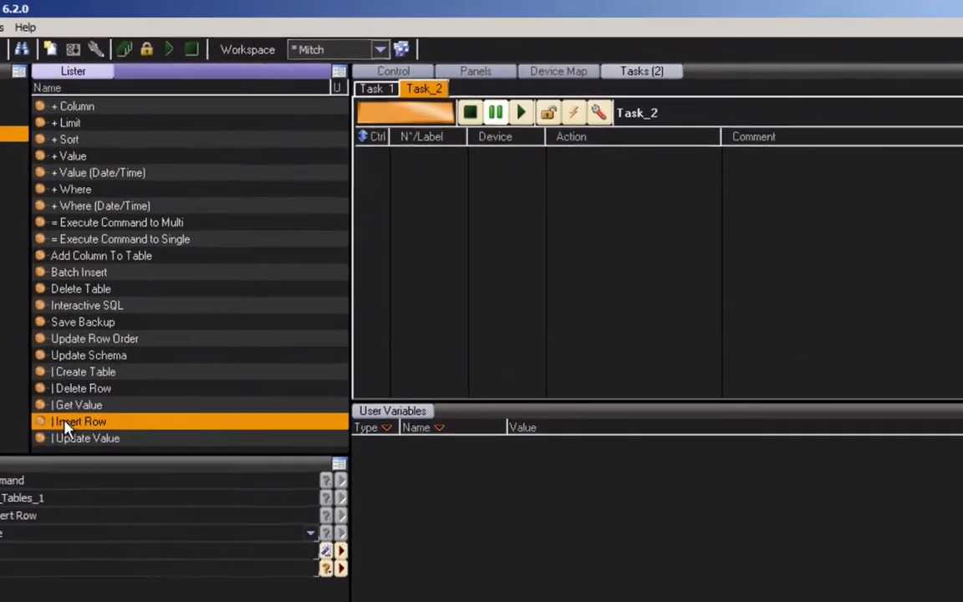
pyautogui.moveTo(66, 425); pyautogui.dragTo(436, 281)
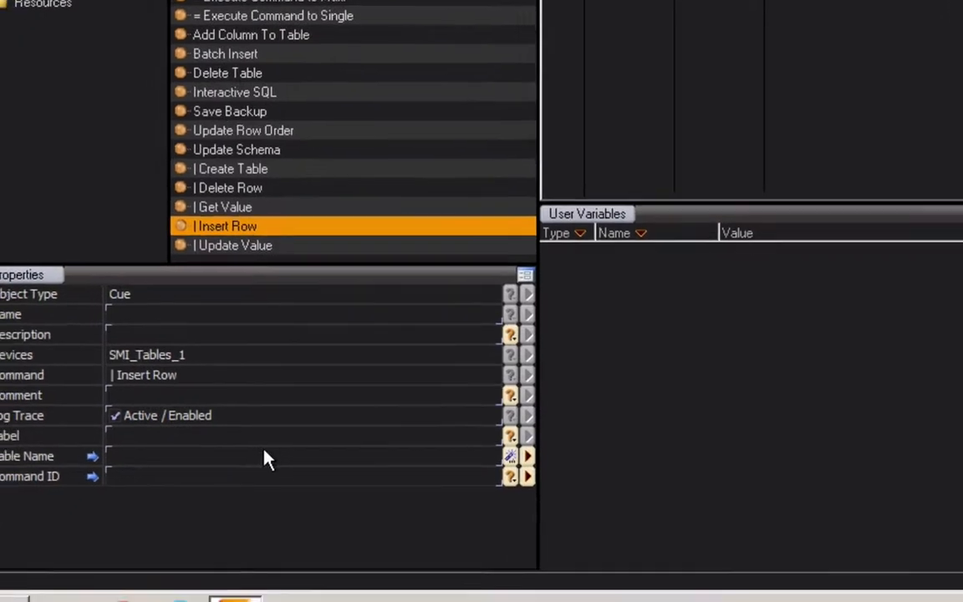
pyautogui.click(86, 601)
pyautogui.write('People')
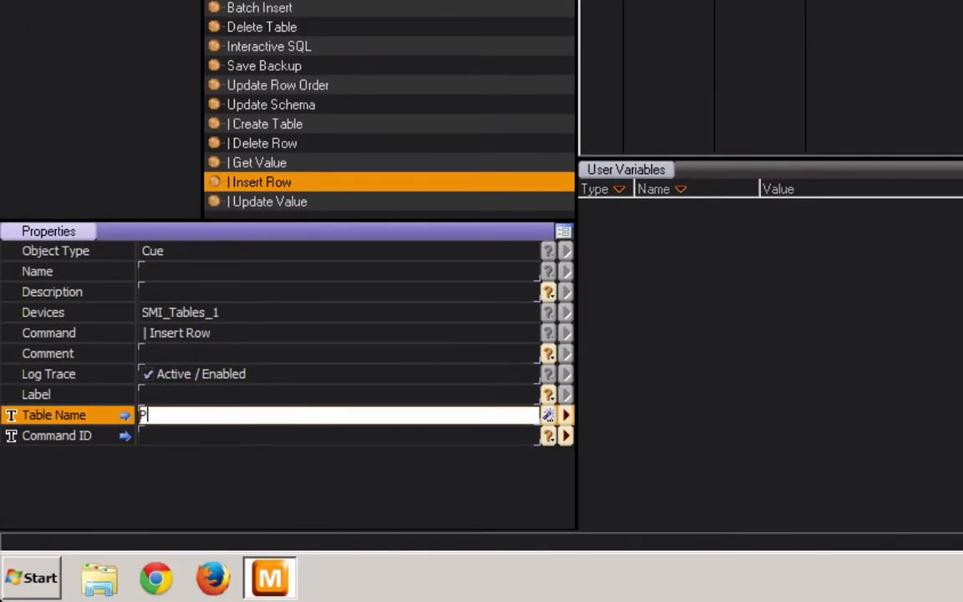
pyautogui.press('Return')
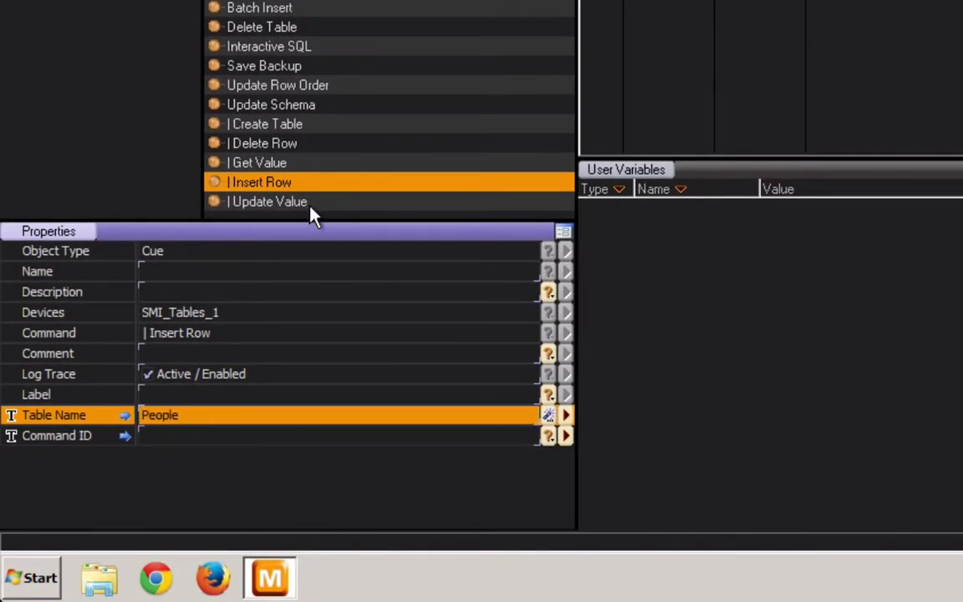
pyautogui.press('Tab')
pyautogui.write('2')
pyautogui.press('Return')
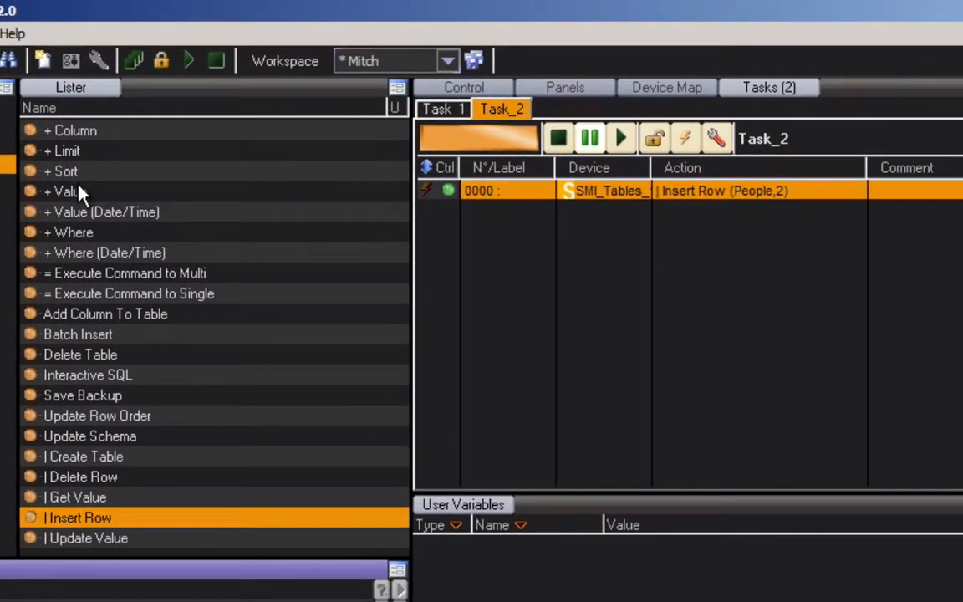
# Step: Add a + Value cue to Task_2 for column Name, with the person's first name as value and command ID 2
pyautogui.click(79, 193)
pyautogui.moveTo(26, 198); pyautogui.dragTo(560, 290)
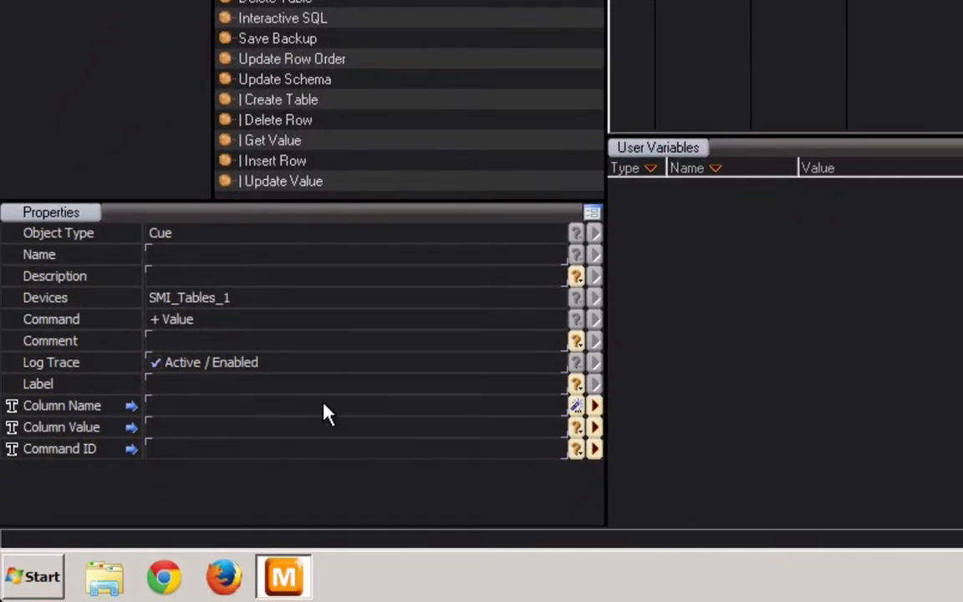
pyautogui.click(325, 405)
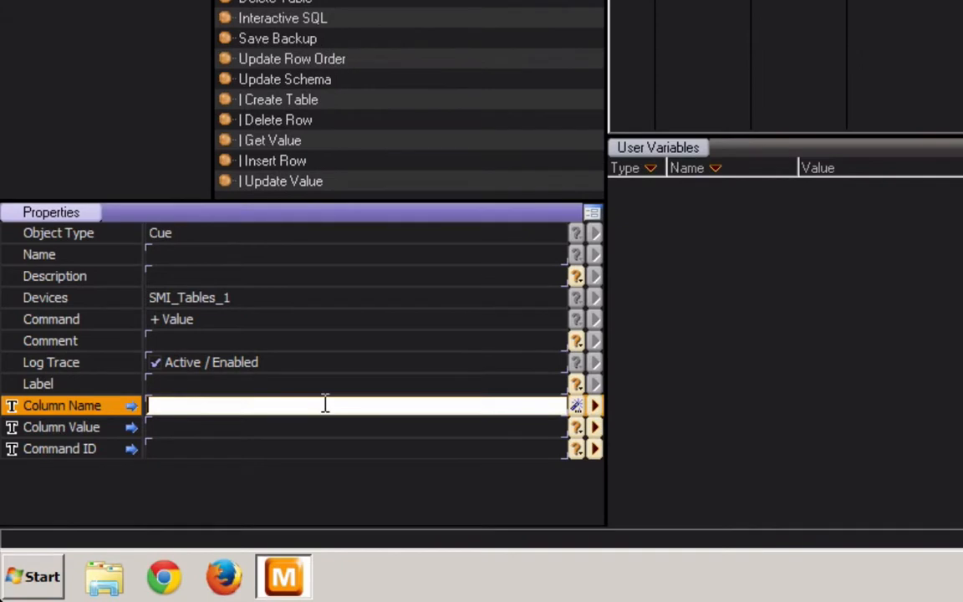
pyautogui.write('Name')
pyautogui.press('Return')
pyautogui.write('Bob')
pyautogui.press('Return')
pyautogui.write('2')
pyautogui.press('Return')
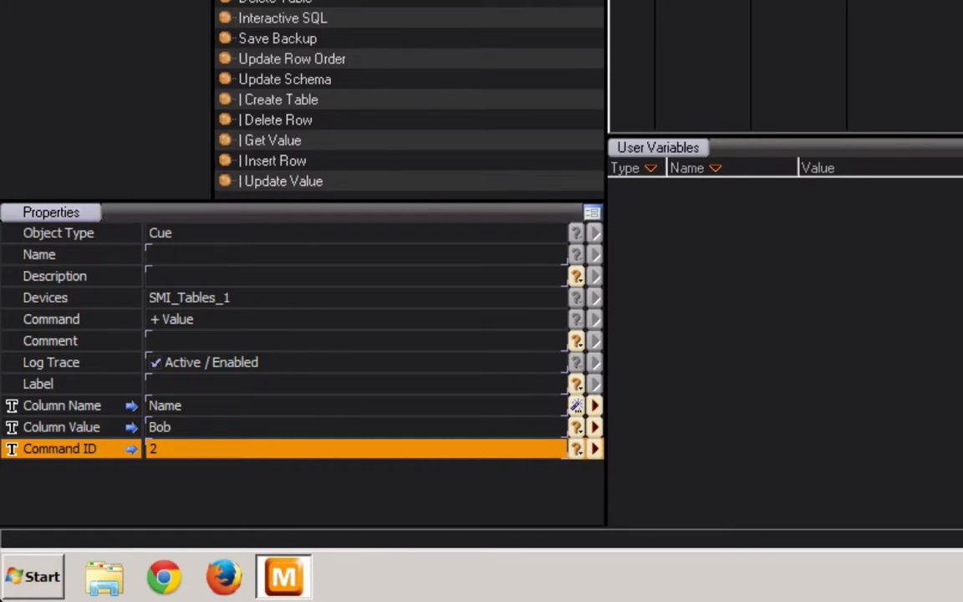
# Step: Set up a second + Value cue in Task_2 for column Age with value 35 and command ID 2
pyautogui.click(587, 2)
pyautogui.click(184, 409)
pyautogui.write('Agw')
pyautogui.press('BackSpace')
pyautogui.write('e')
pyautogui.press('Return')
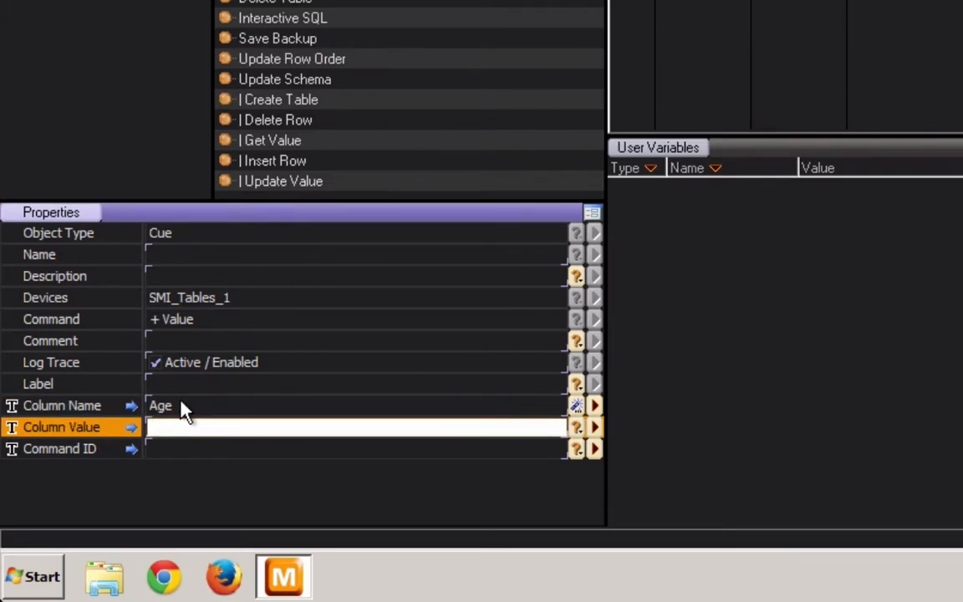
pyautogui.write('35')
pyautogui.press('Return')
pyautogui.write('2')
pyautogui.press('Return')
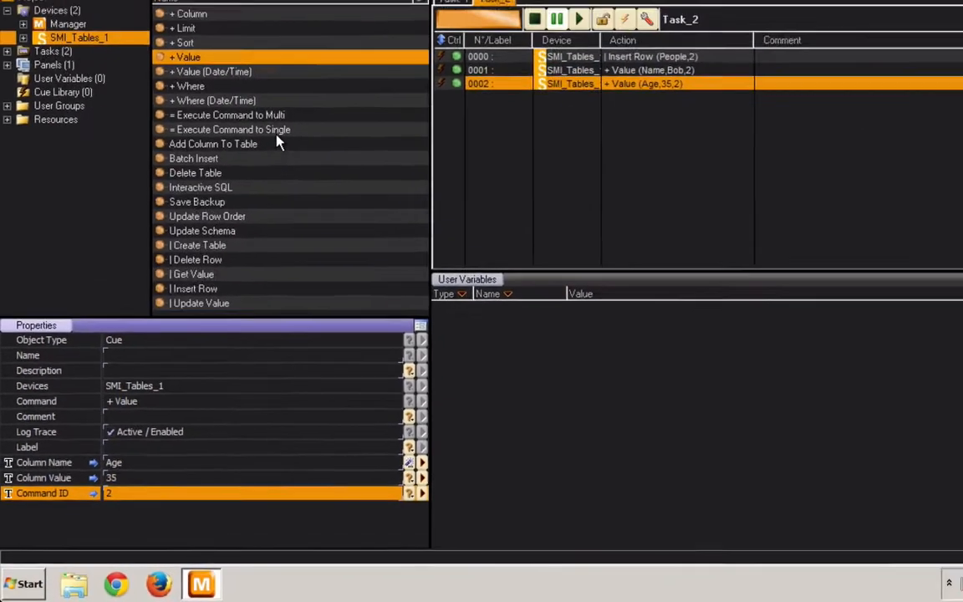
# Step: Add an Execute Command to Single cue at the end of Task_2 with command ID 2
pyautogui.moveTo(277, 134); pyautogui.dragTo(554, 152)
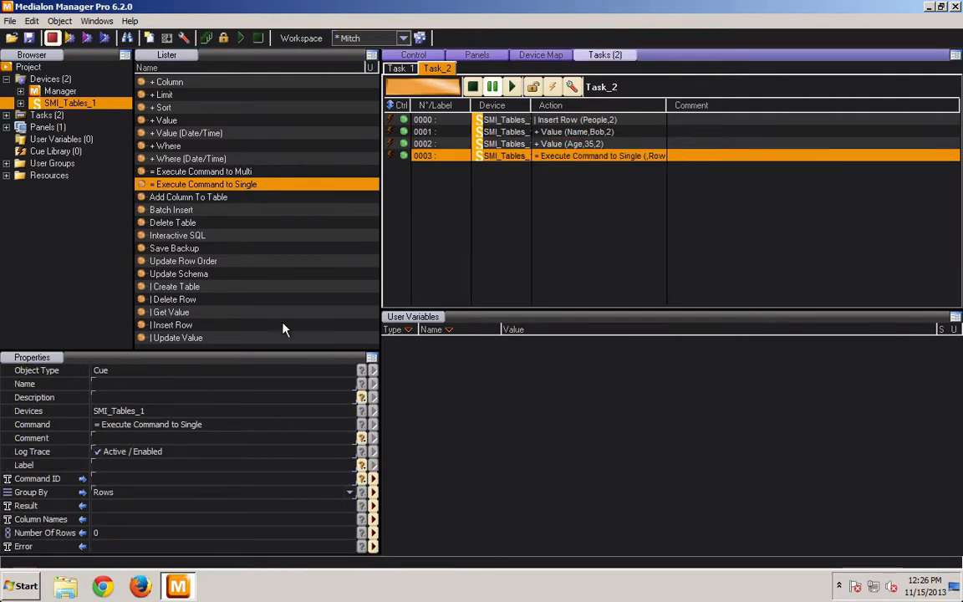
pyautogui.click(143, 479)
pyautogui.write('2')
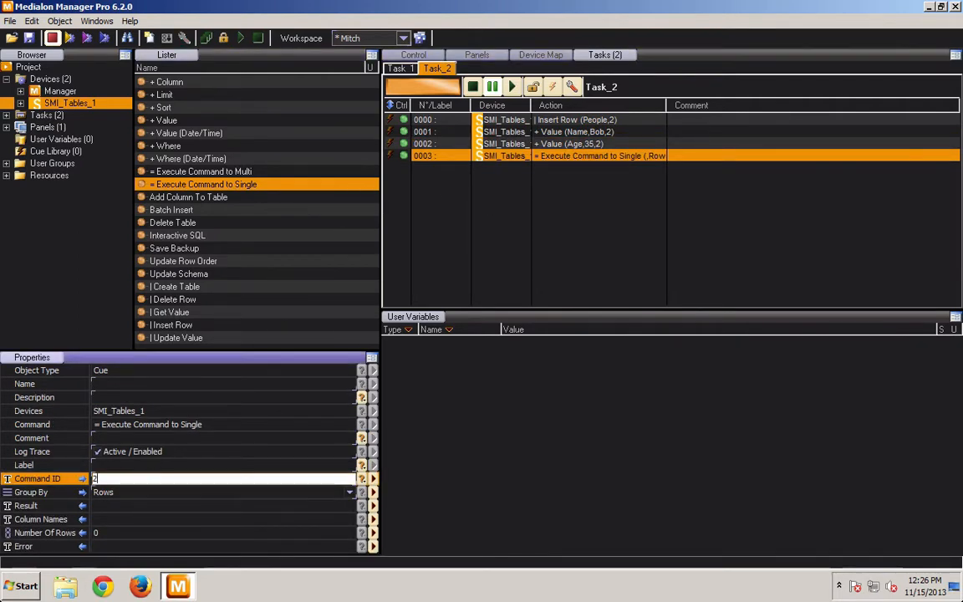
pyautogui.press('Return')
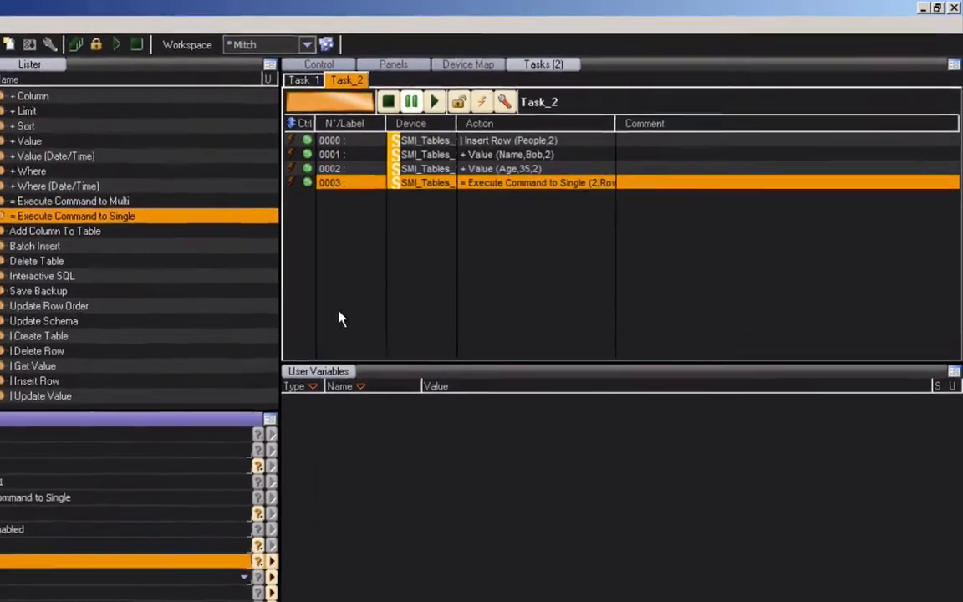
pyautogui.click(340, 317)
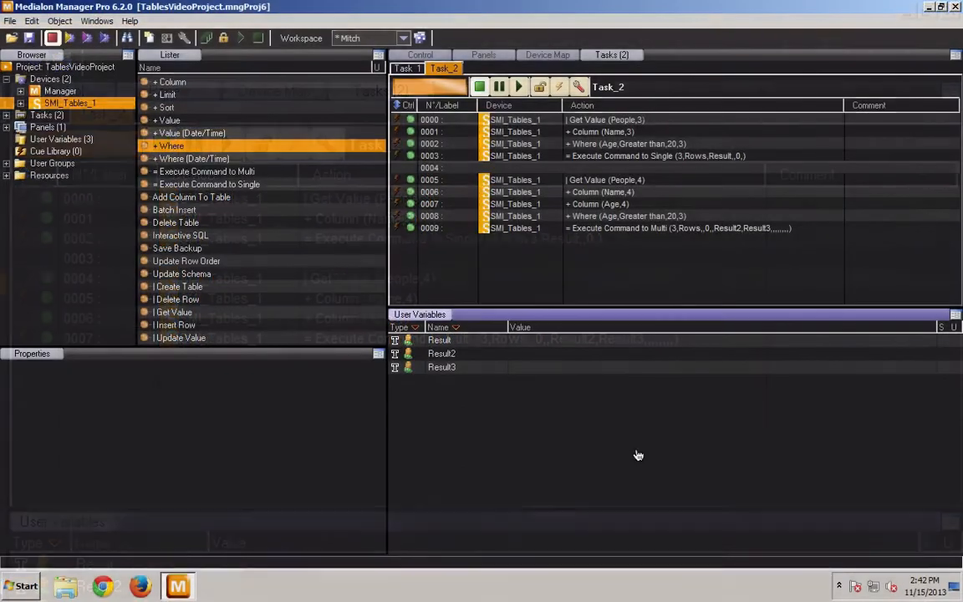
pyautogui.hotkey('ctrl', 'v')
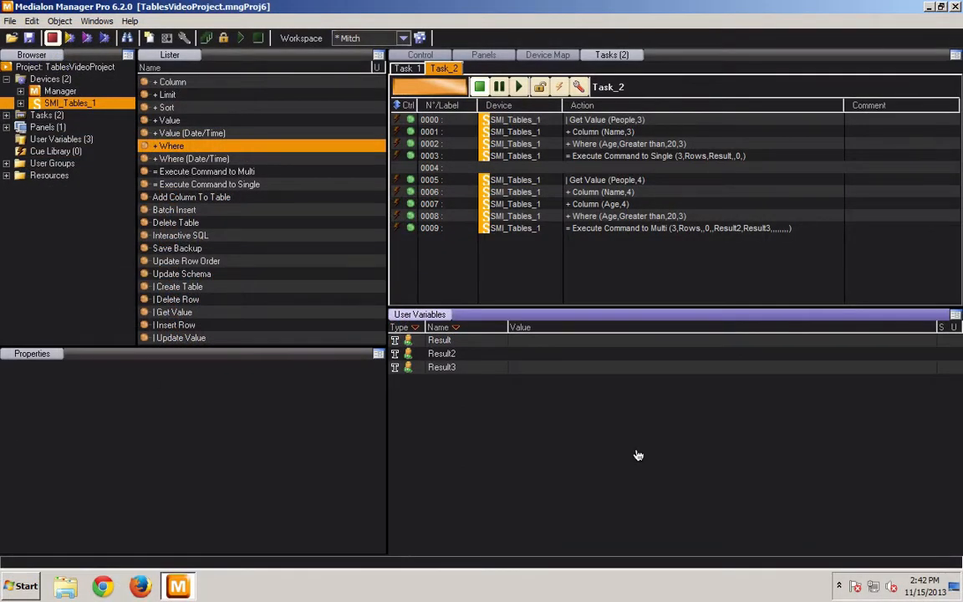